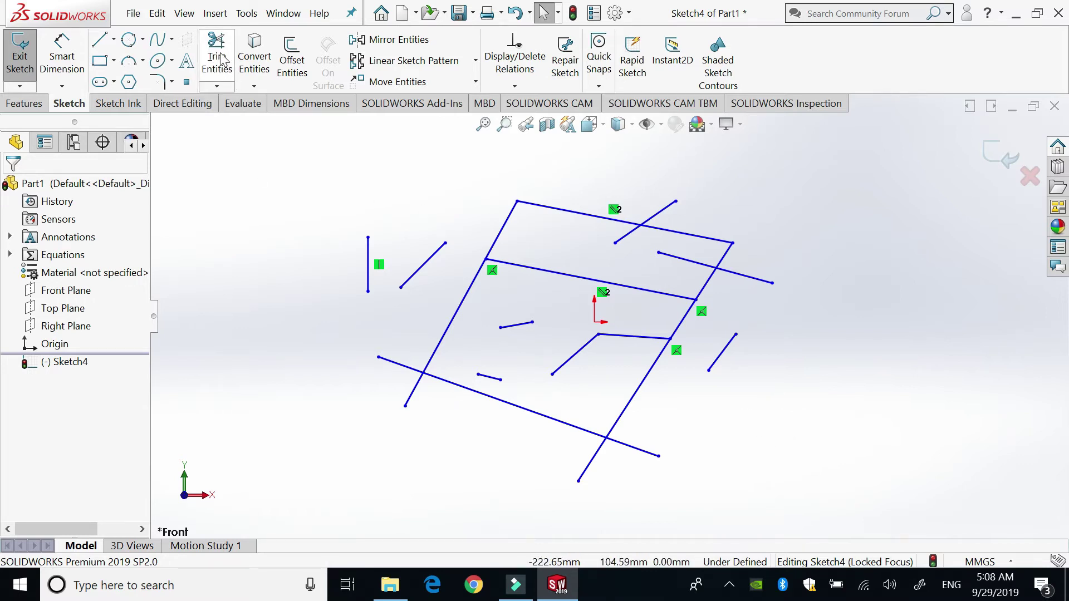
Start the Trim Entities command from the Sketch tab's trim and extend dropdown
left_click(217, 86)
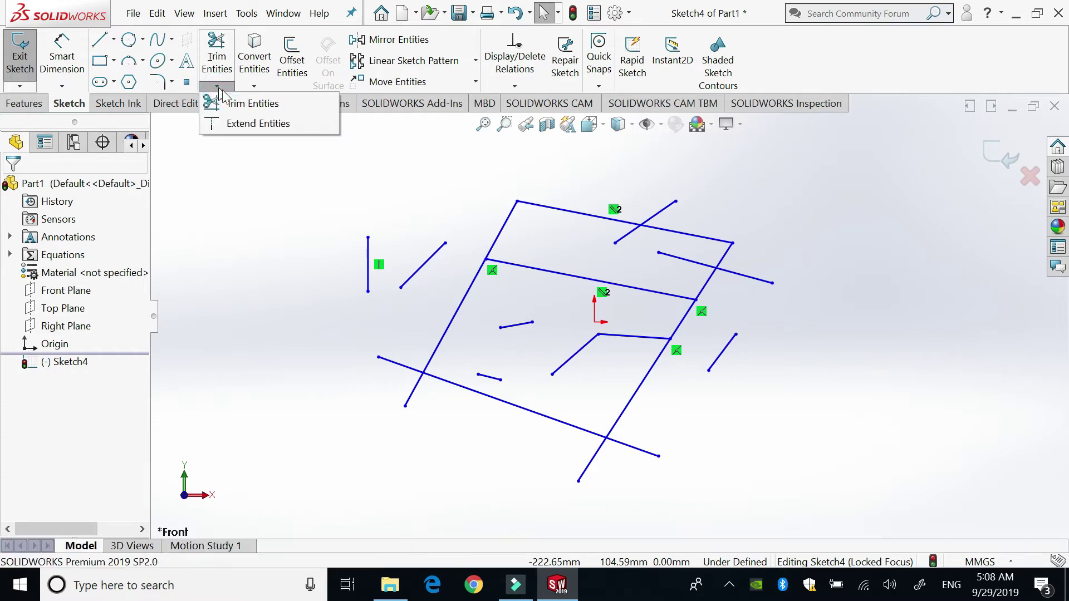
left_click(252, 106)
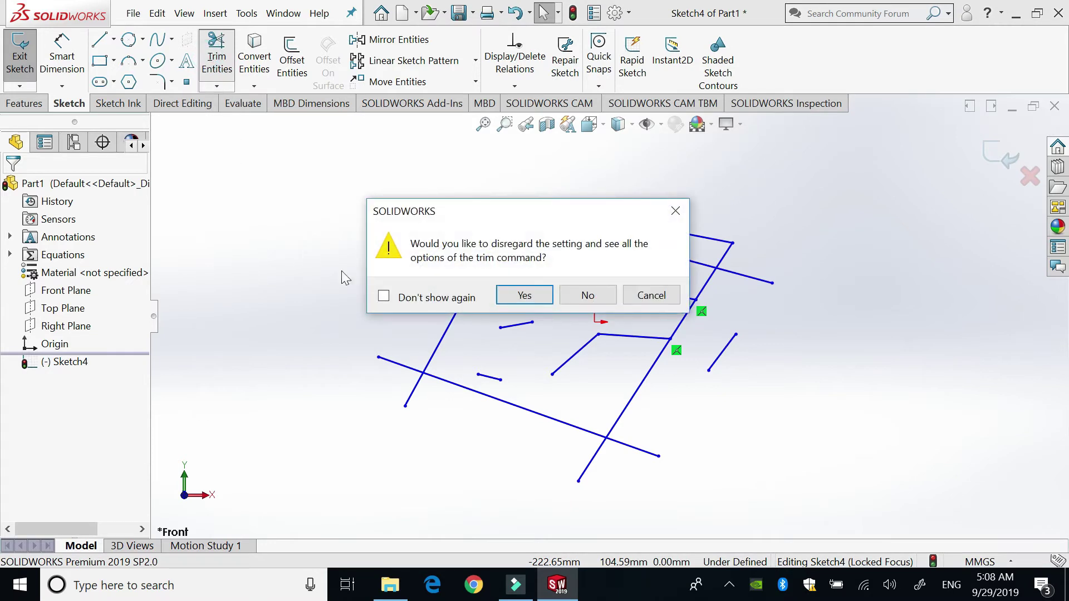
Turn off the trim-options prompt, show all Trim options, and select Power trim
left_click(384, 296)
left_click(525, 295)
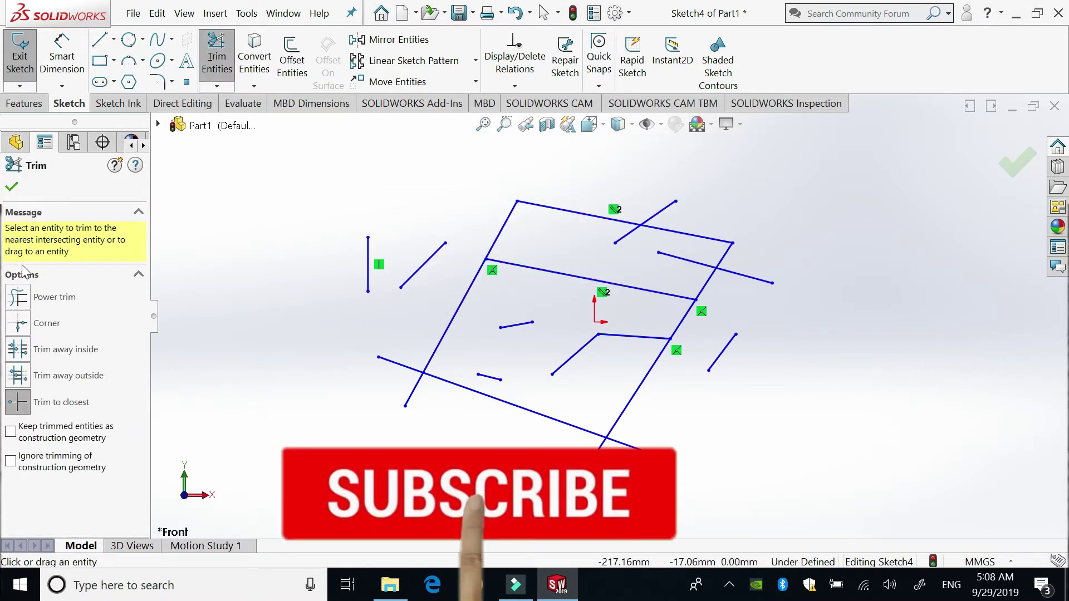
left_click(18, 298)
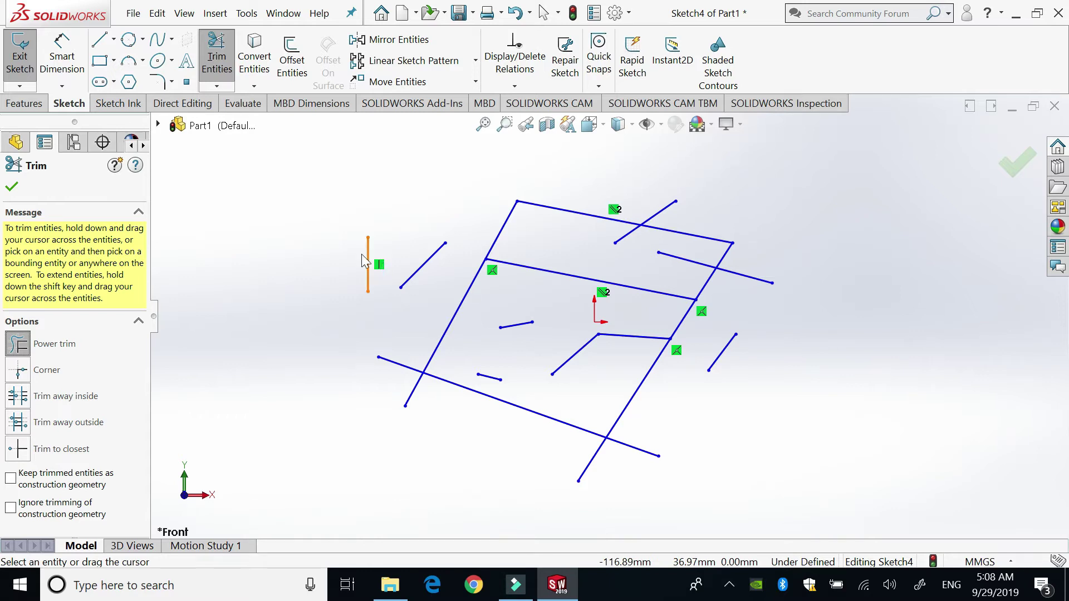
mouse_move(345, 259)
left_mouse_down()
mouse_move(405, 243)
mouse_move(476, 300)
mouse_move(629, 217)
left_mouse_up()
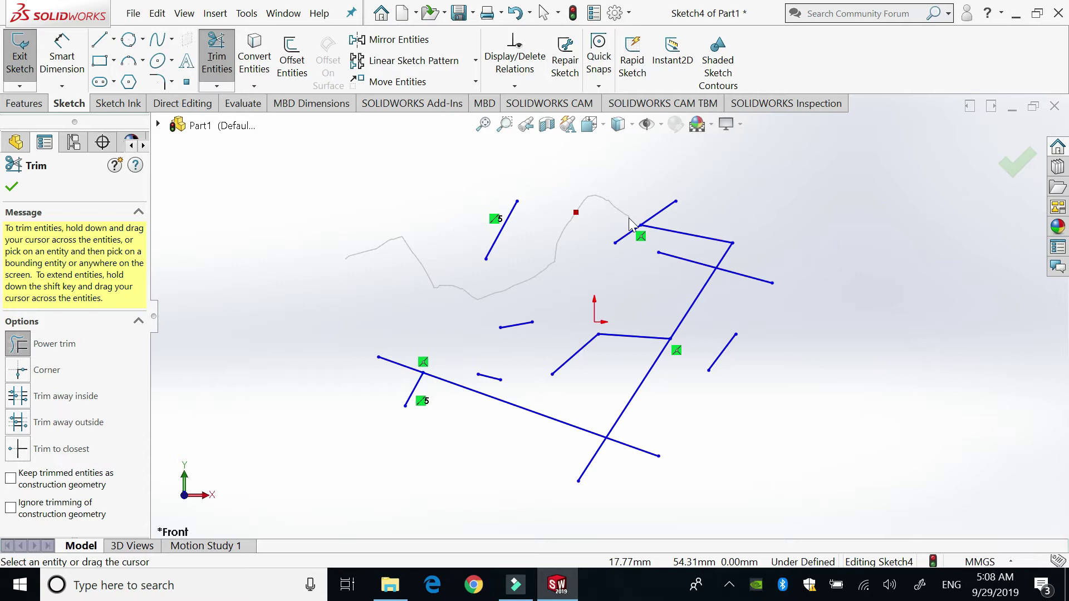
left_click_drag(628, 219, 619, 224)
left_click_drag(619, 224, 591, 217)
mouse_move(579, 220)
left_mouse_down("shift")
mouse_move(536, 235)
mouse_move(536, 302)
left_mouse_up("shift")
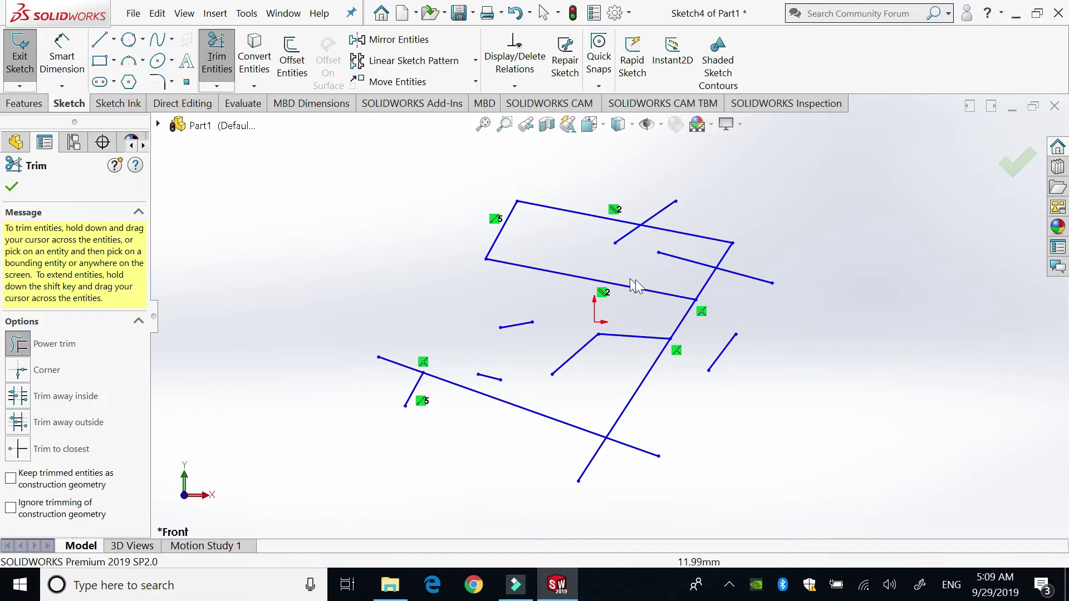
mouse_move(685, 425)
left_mouse_down()
mouse_move(595, 398)
mouse_move(526, 448)
left_mouse_up()
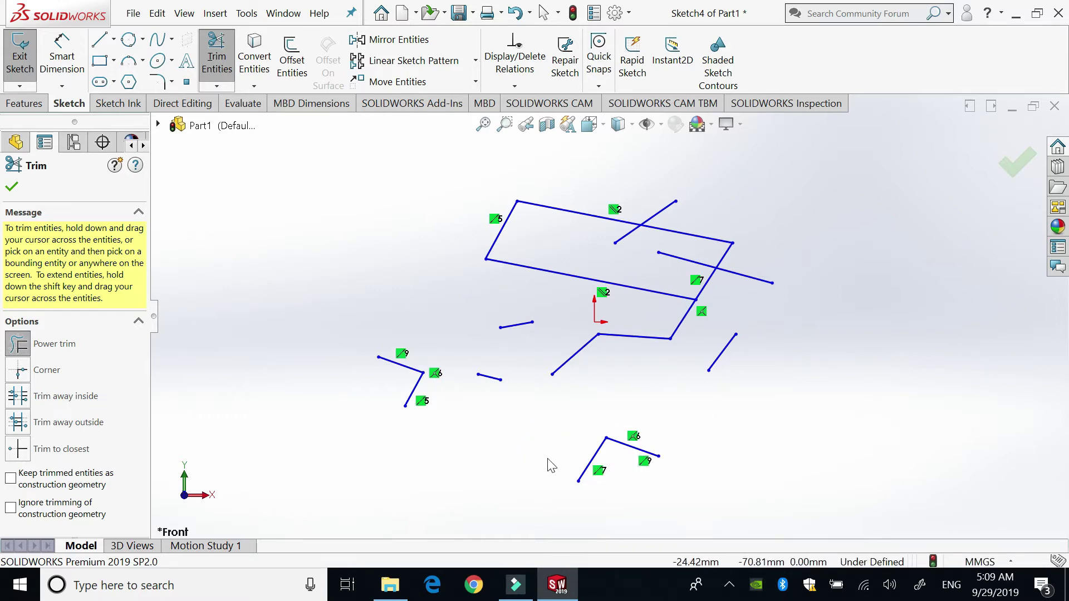
key("ctrl+z")
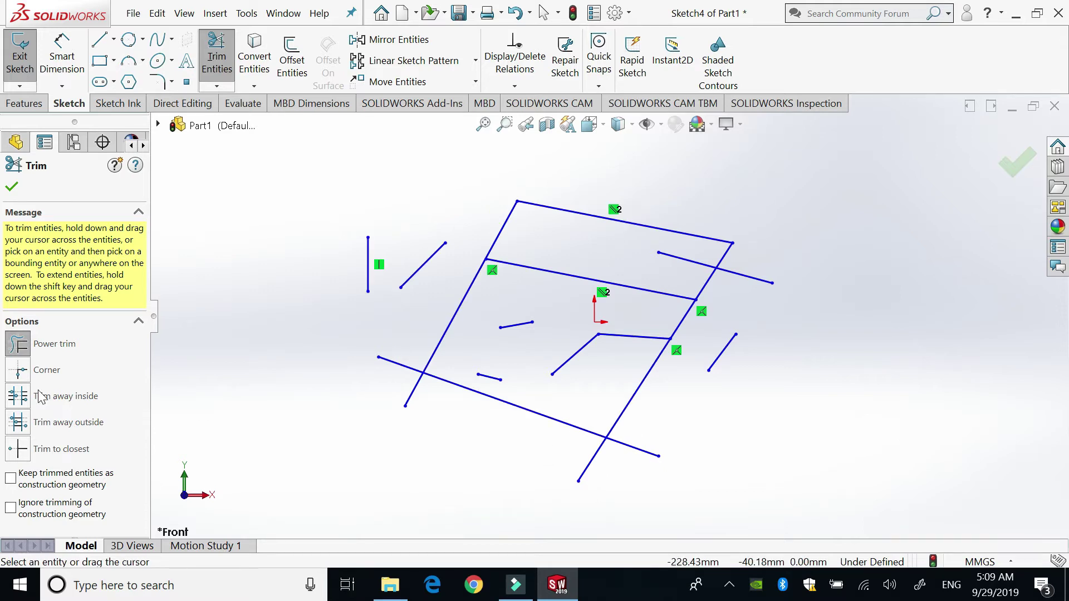
Switch to Corner trim, test four corner joins between line pairs, then undo them
left_click(18, 370)
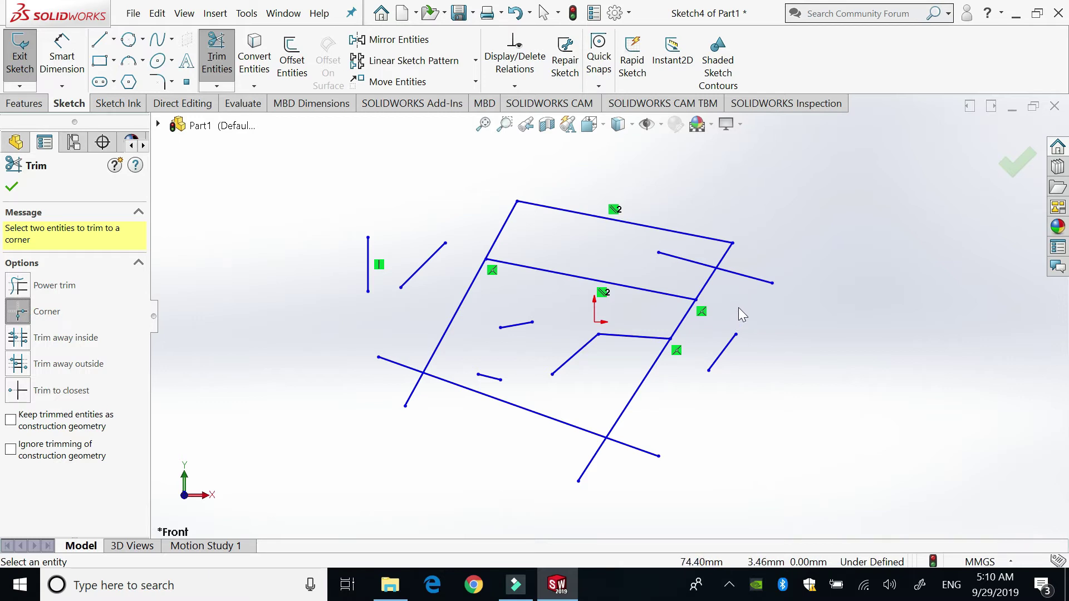
left_click(740, 274)
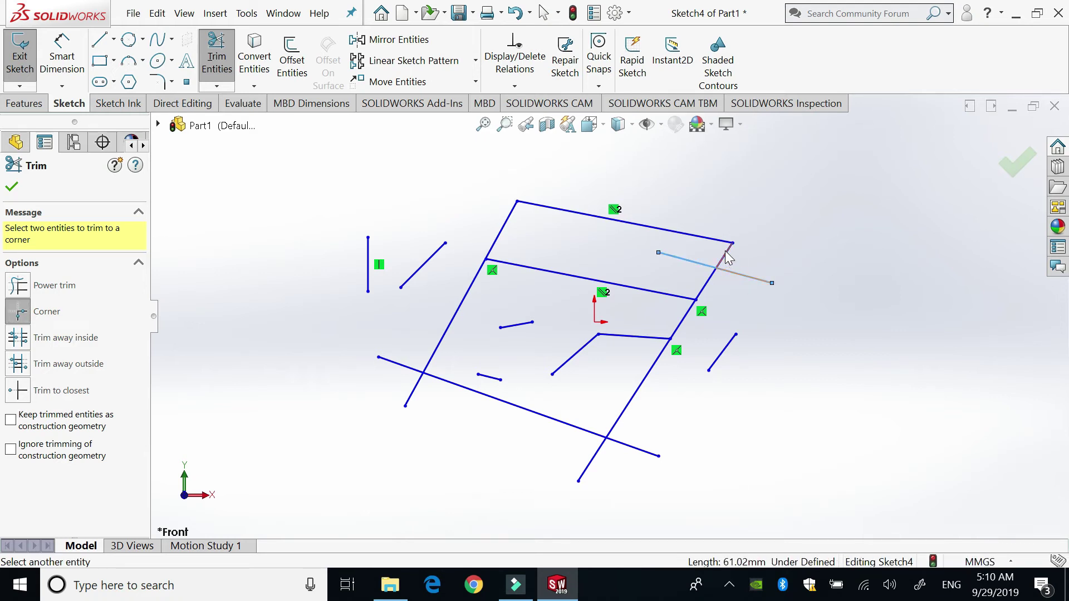
left_click(726, 251)
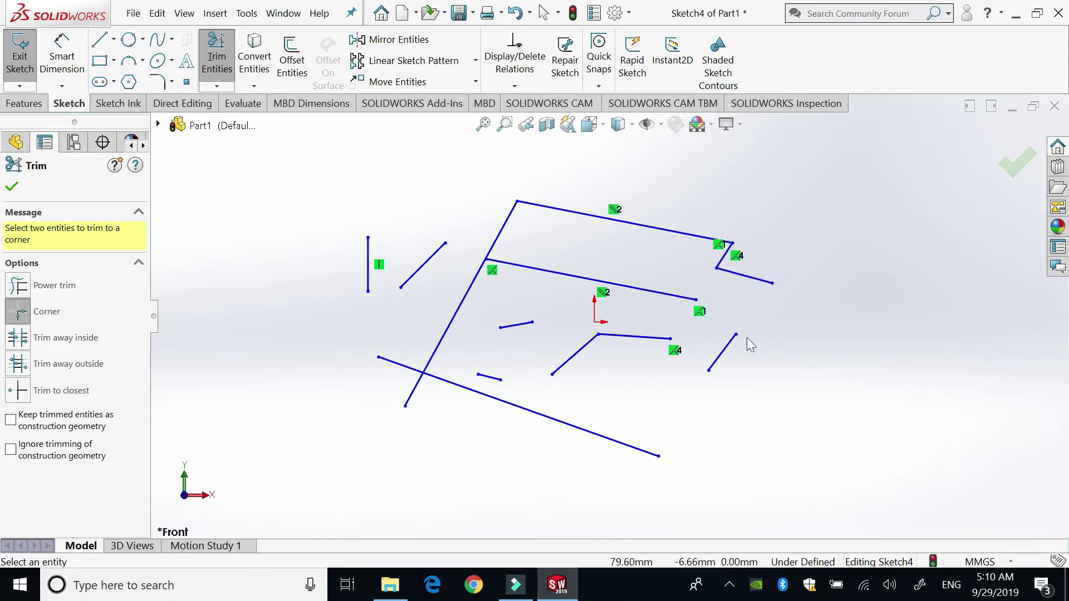
left_click(524, 270)
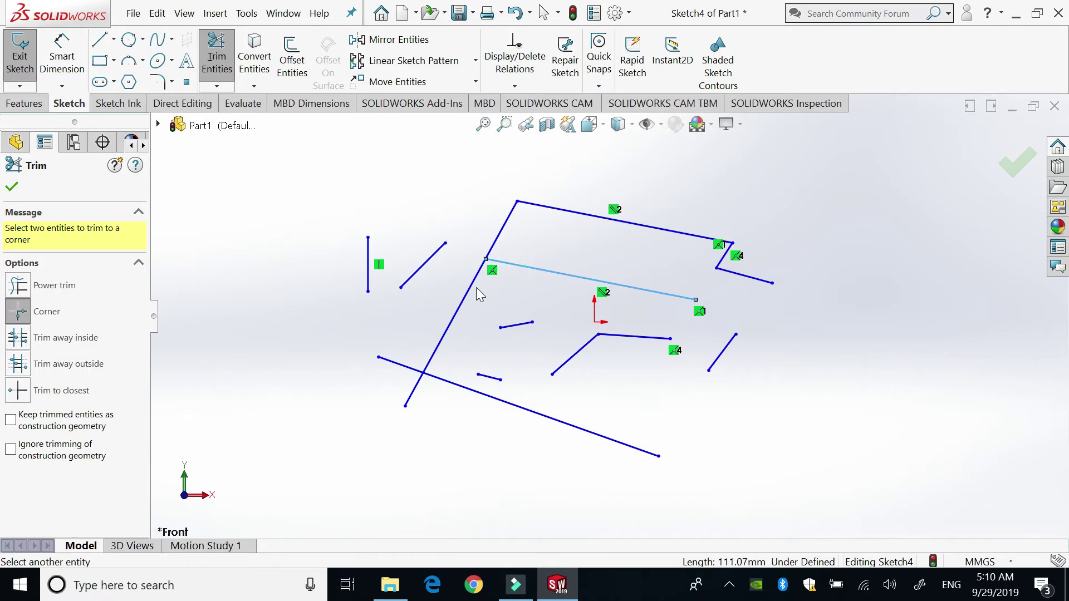
left_click(472, 286)
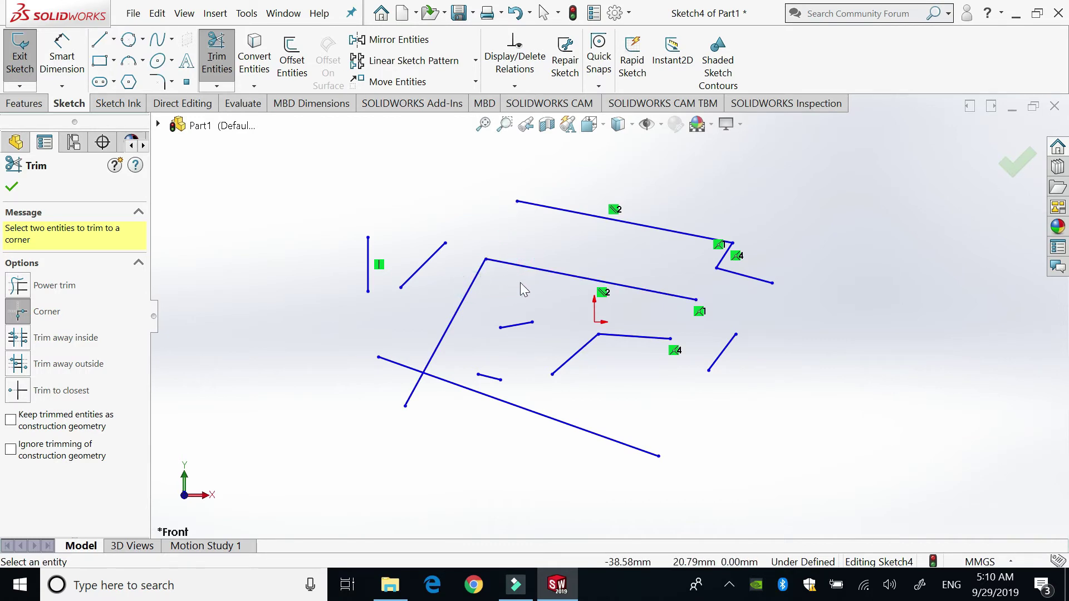
left_click(423, 265)
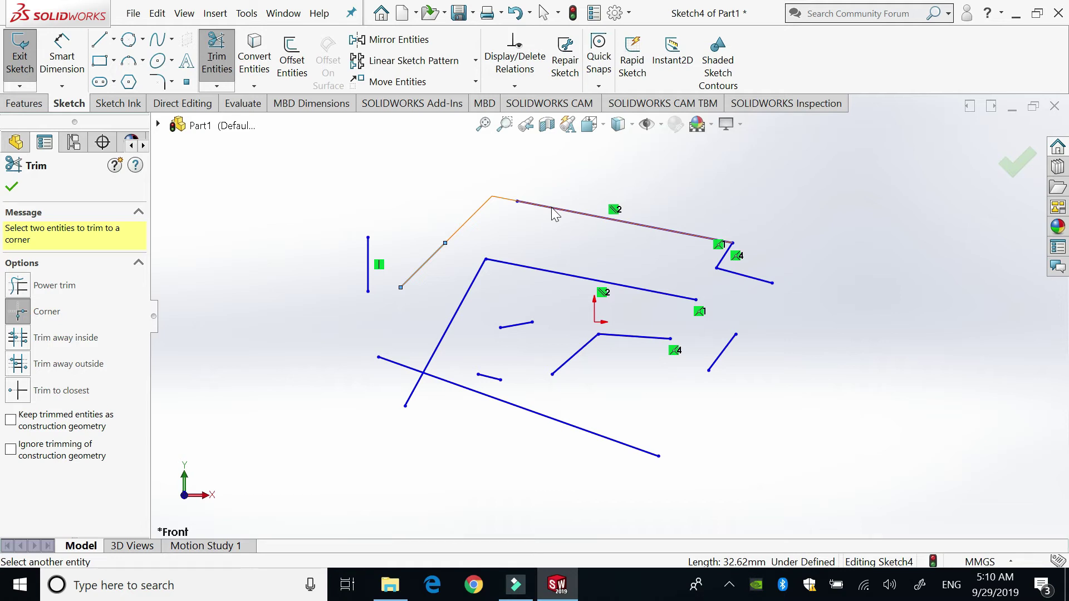
left_click(553, 213)
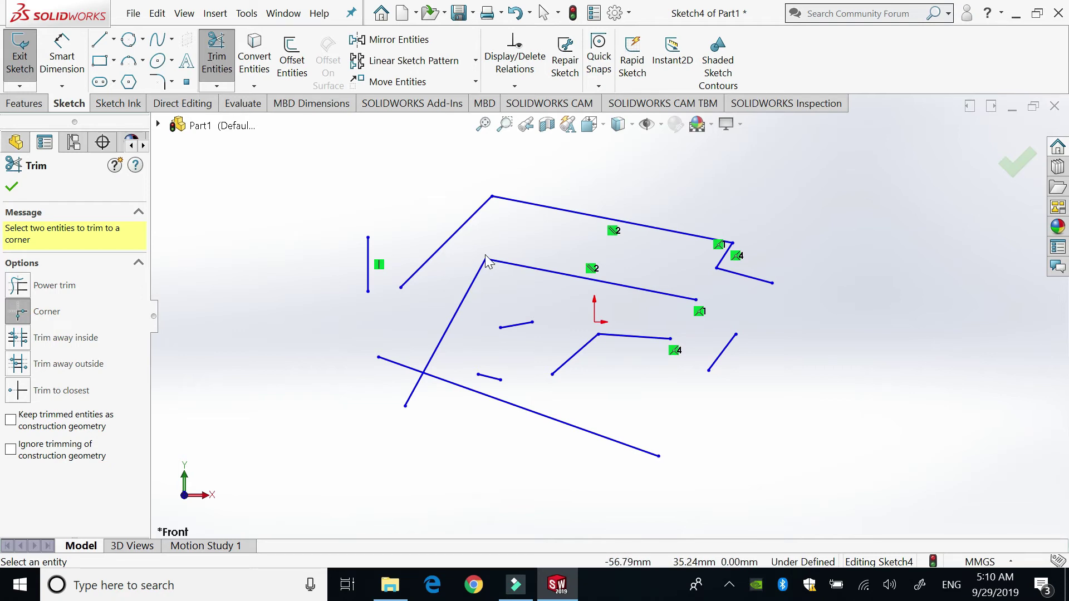
left_click(368, 253)
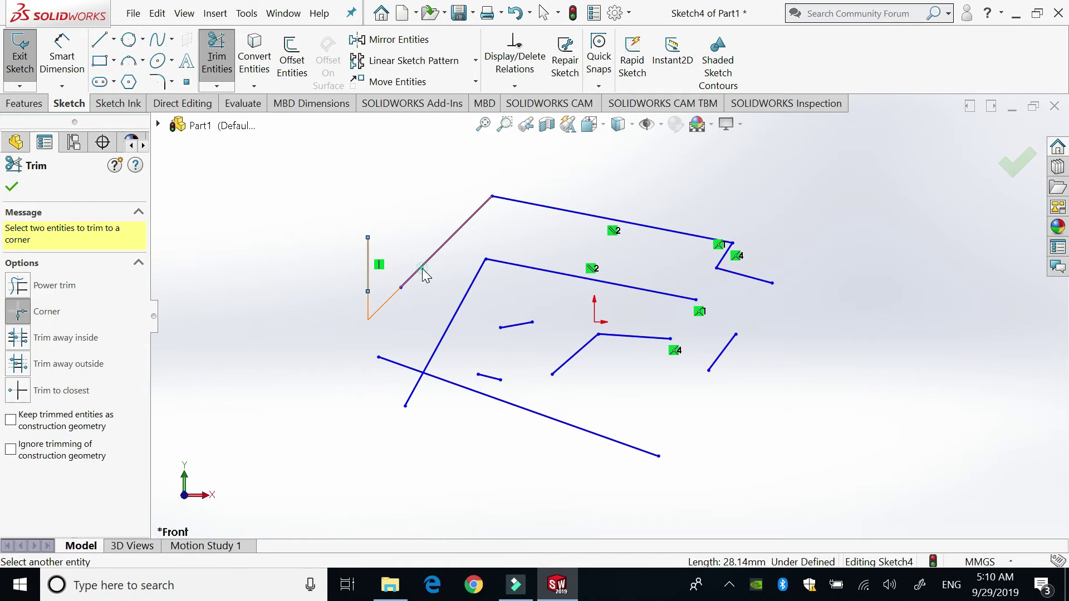
left_click(424, 274)
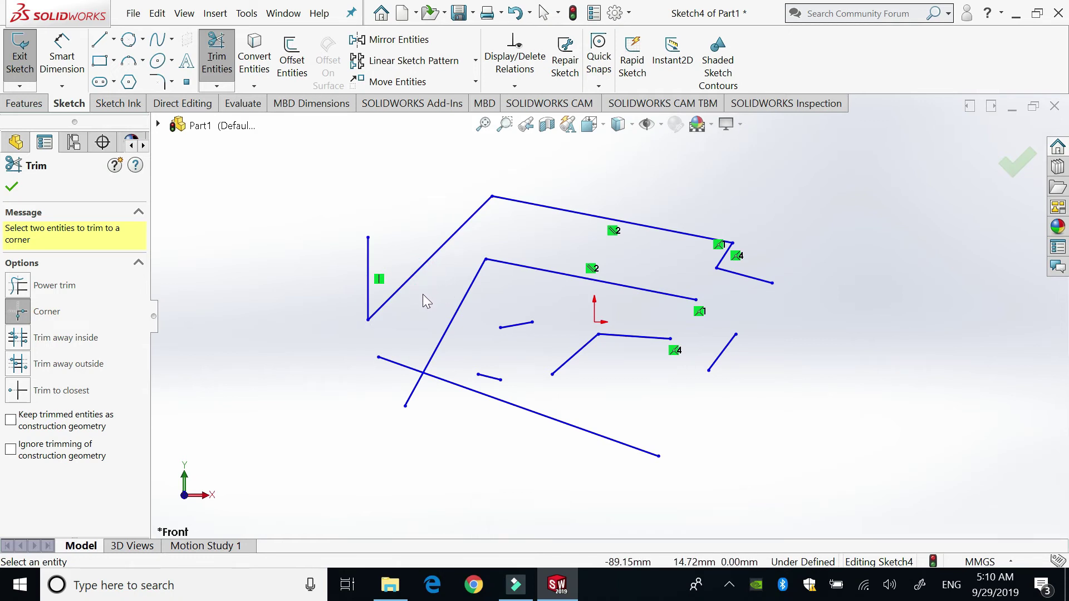
key("ctrl+z")
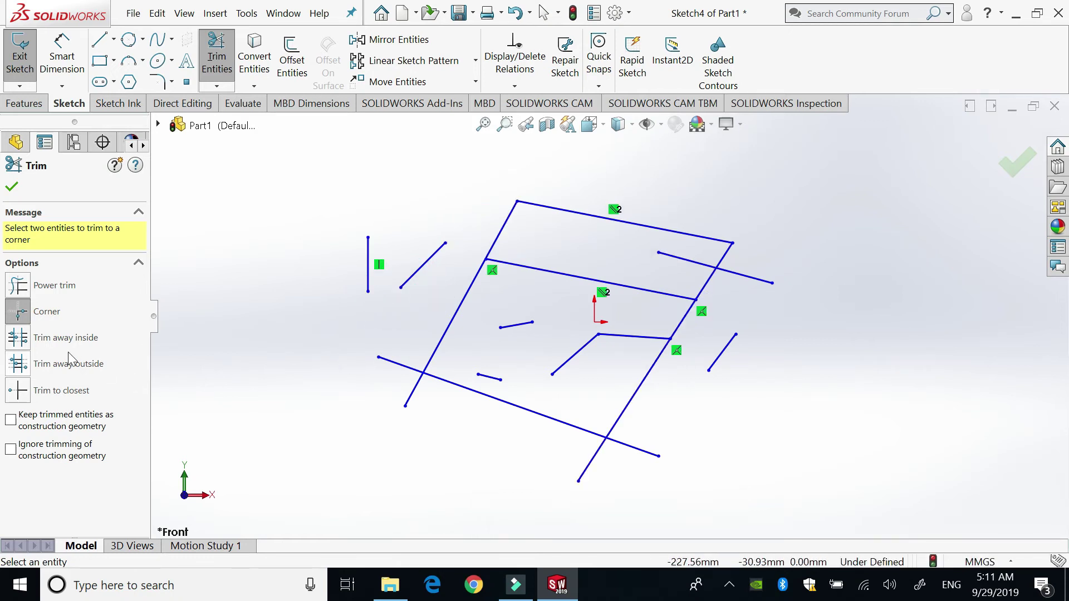
Using Trim away inside with both diagonals as boundaries, trim the bottom and short lines
left_click(14, 342)
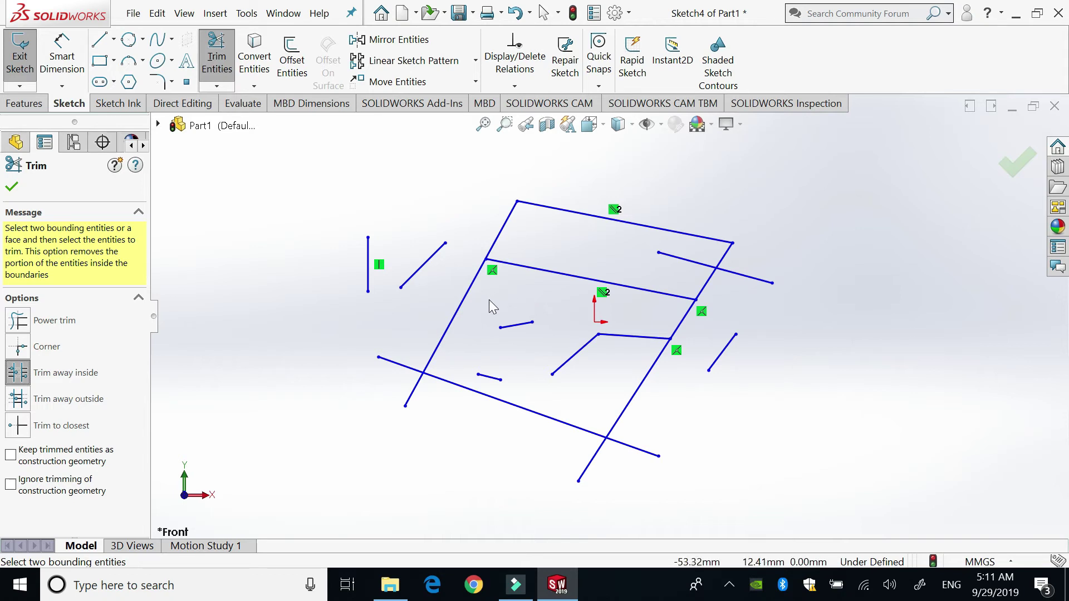
left_click(463, 299)
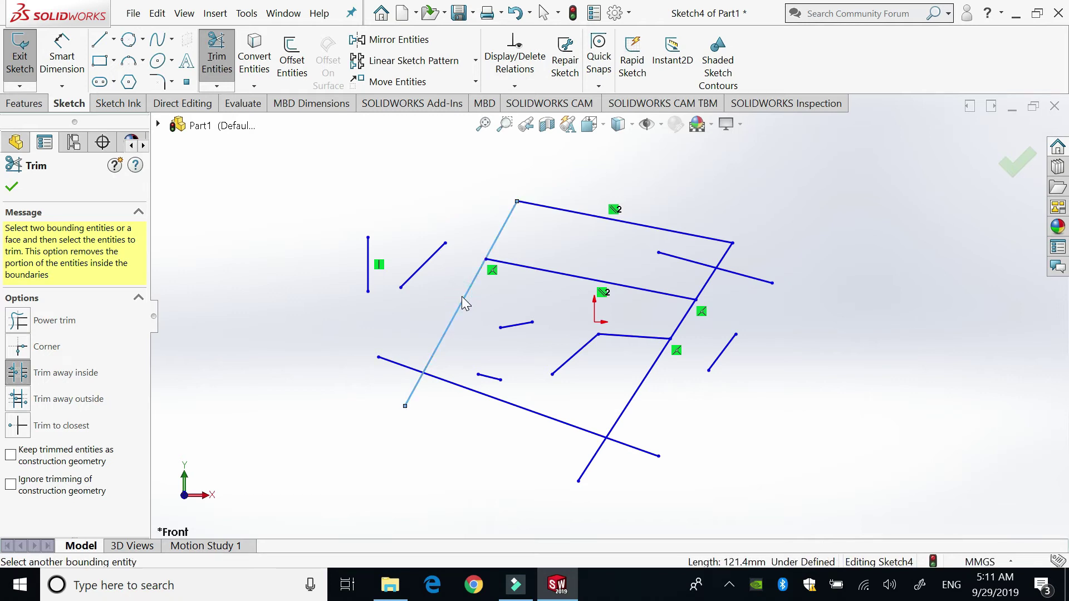
left_click(684, 321)
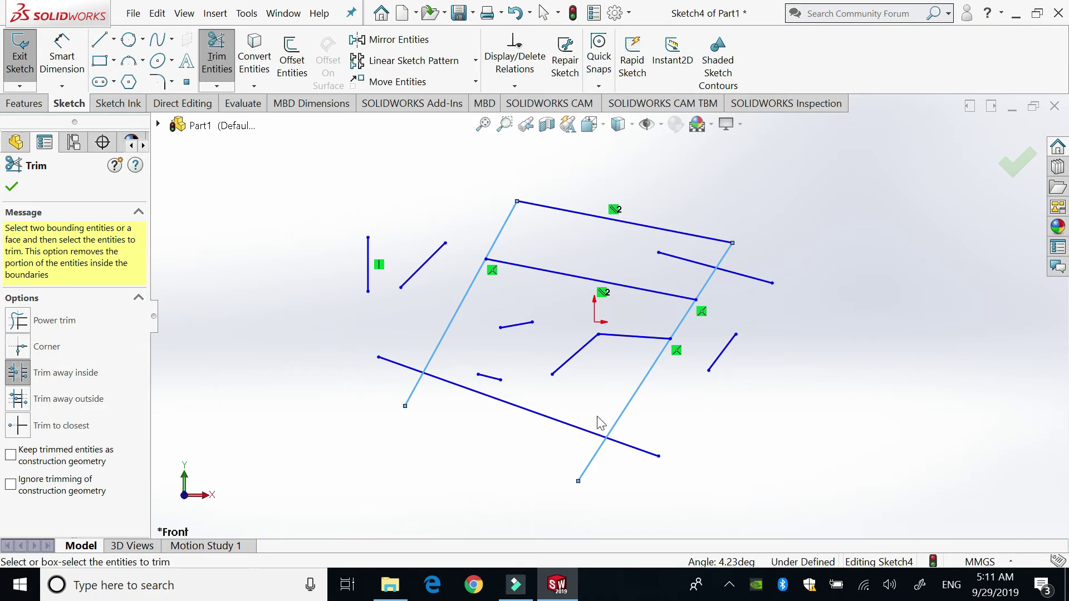
left_click(591, 432)
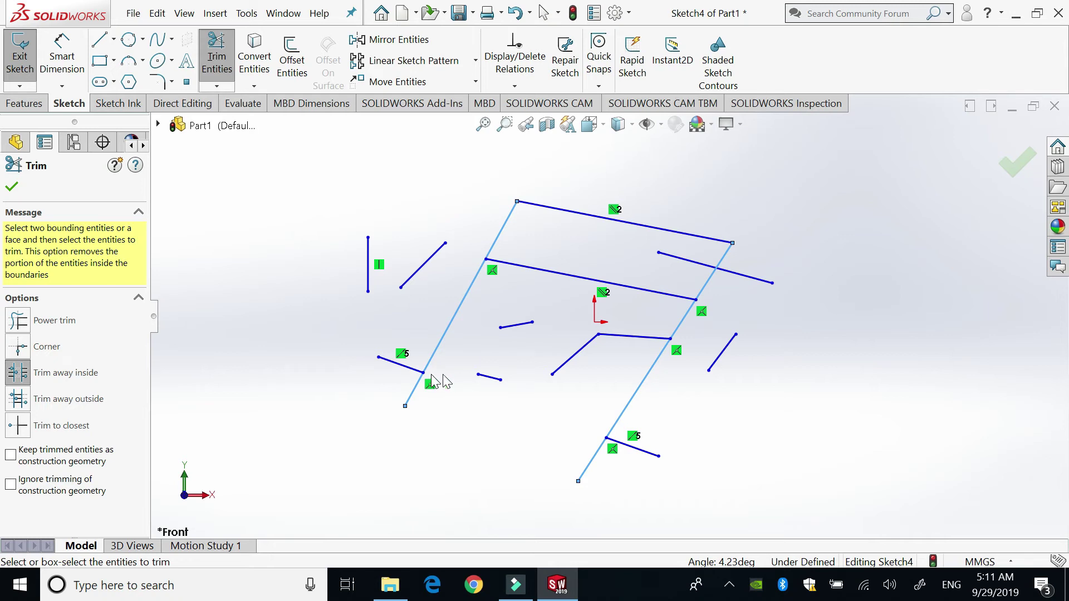
left_click(492, 378)
Remove the short centre line, upper-left diagonal, left vertical line and lower-left stubs
left_click(513, 326)
left_click(418, 269)
left_click(419, 273)
left_click(367, 255)
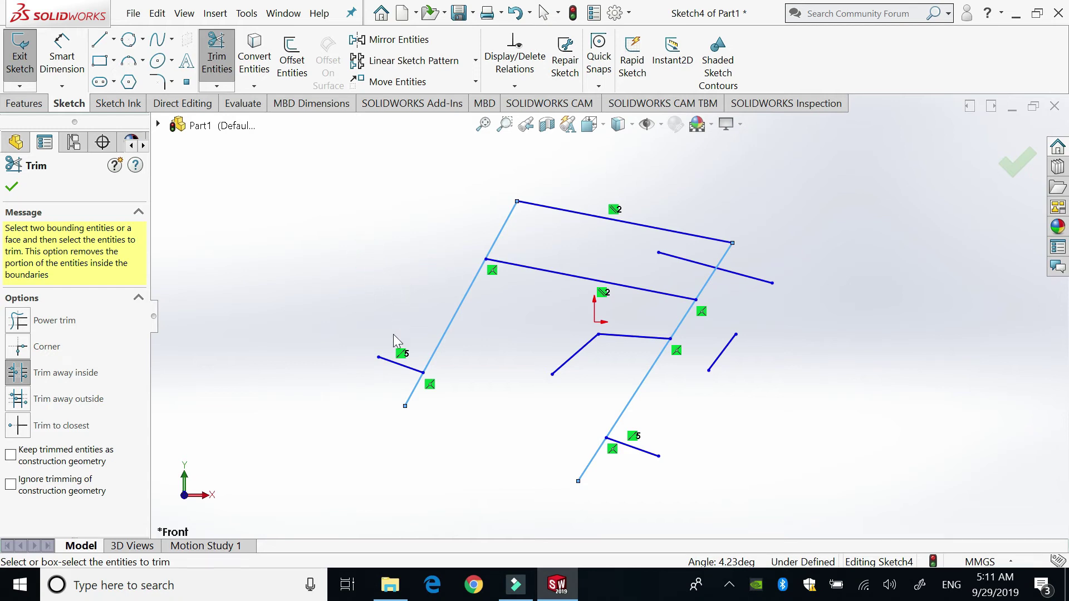
left_click(383, 361)
left_click(397, 362)
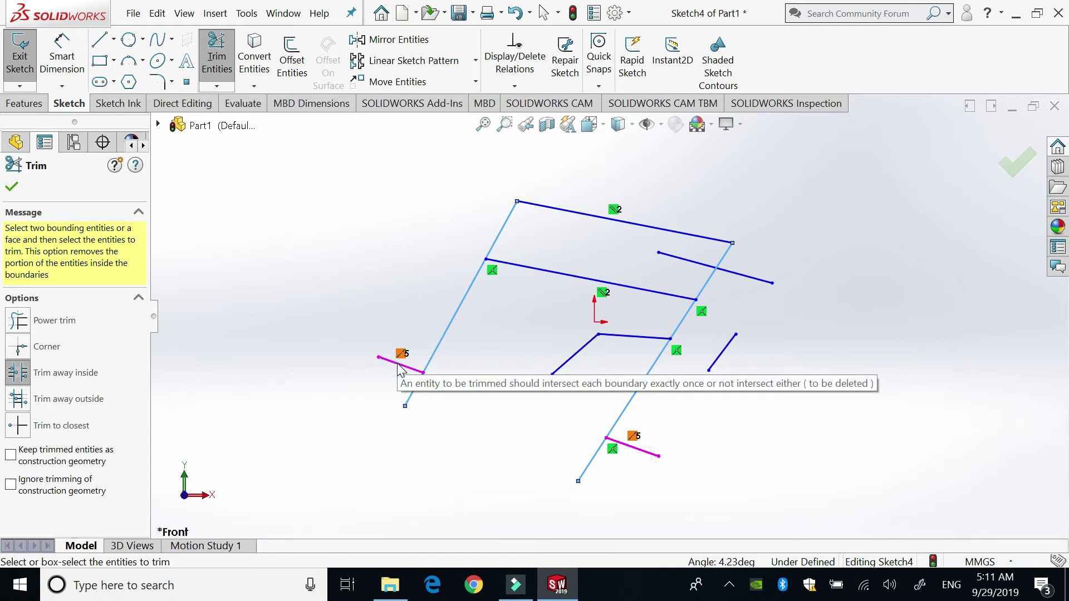
Trim the diagonal piece, the long middle line and the short right-side lines
left_click(579, 351)
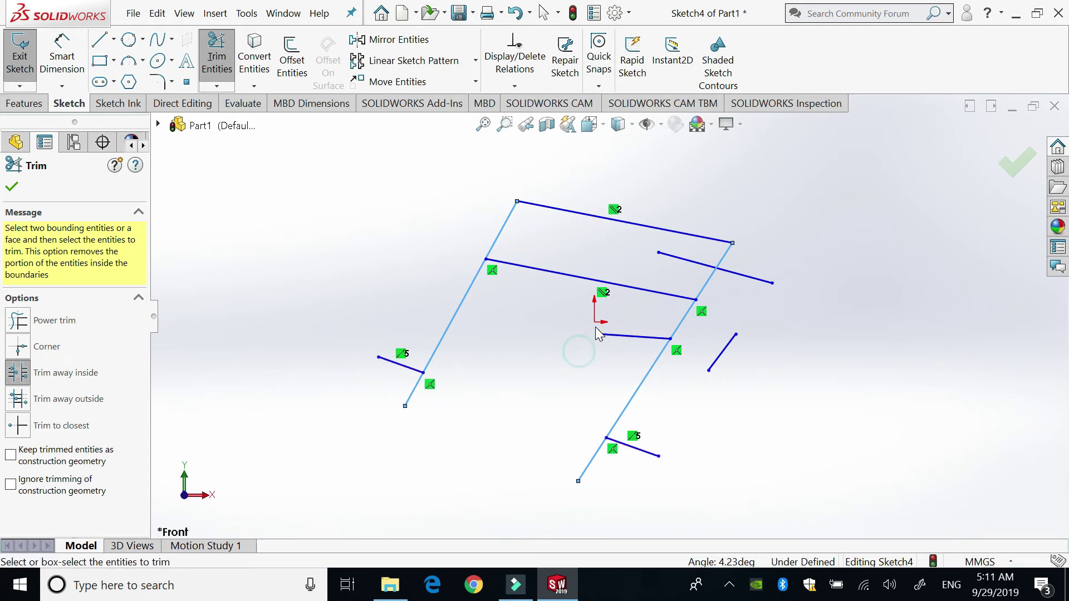
left_click(611, 335)
left_click(579, 277)
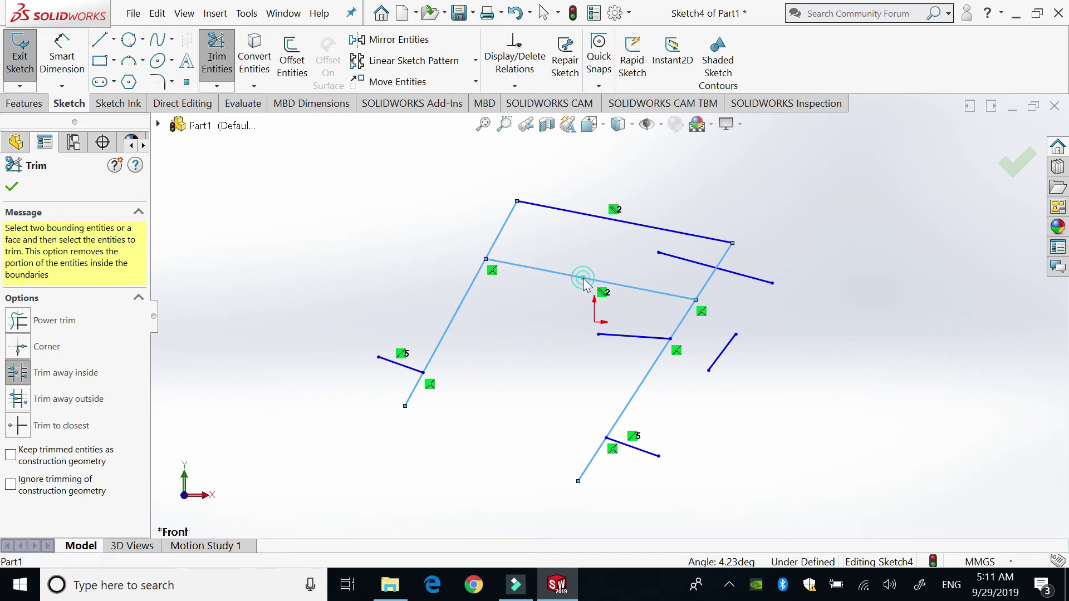
left_click(679, 257)
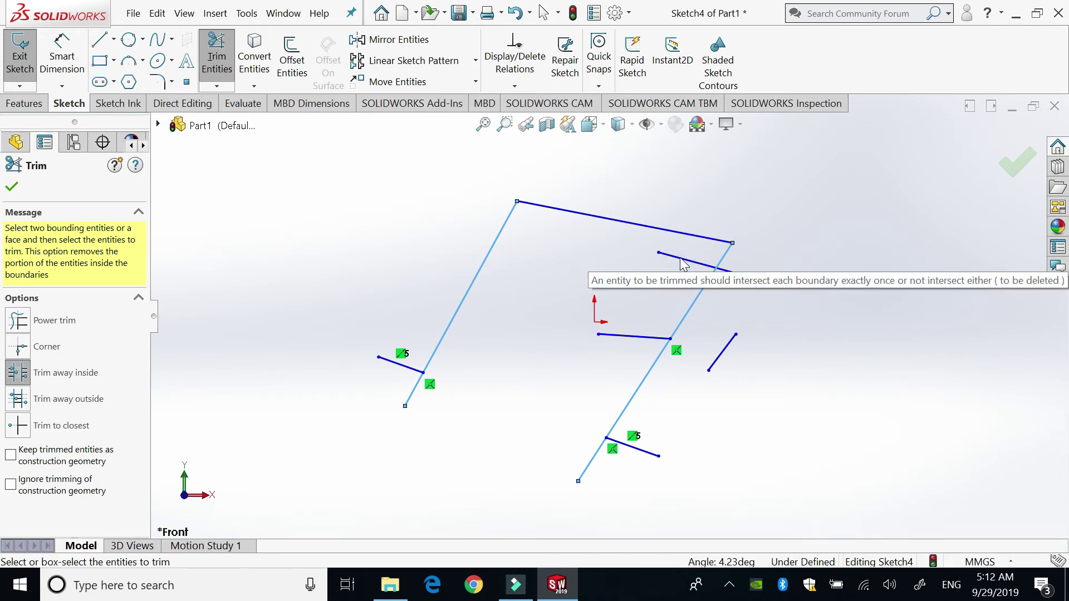
left_click(719, 358)
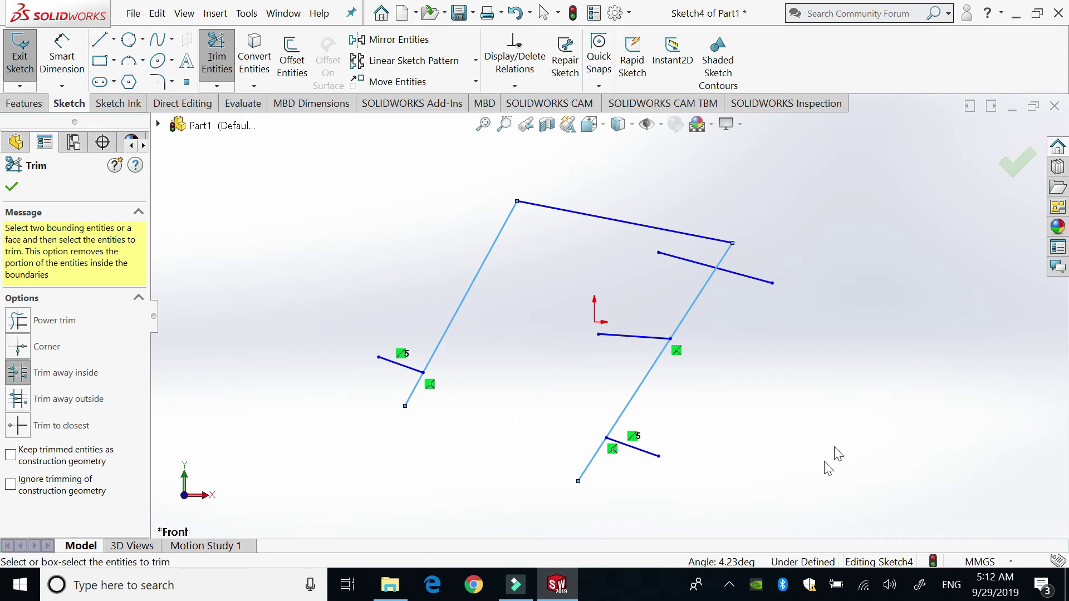
With Trim away outside and both slanted lines as boundaries, cut the bottom line's outer ends
left_click(20, 399)
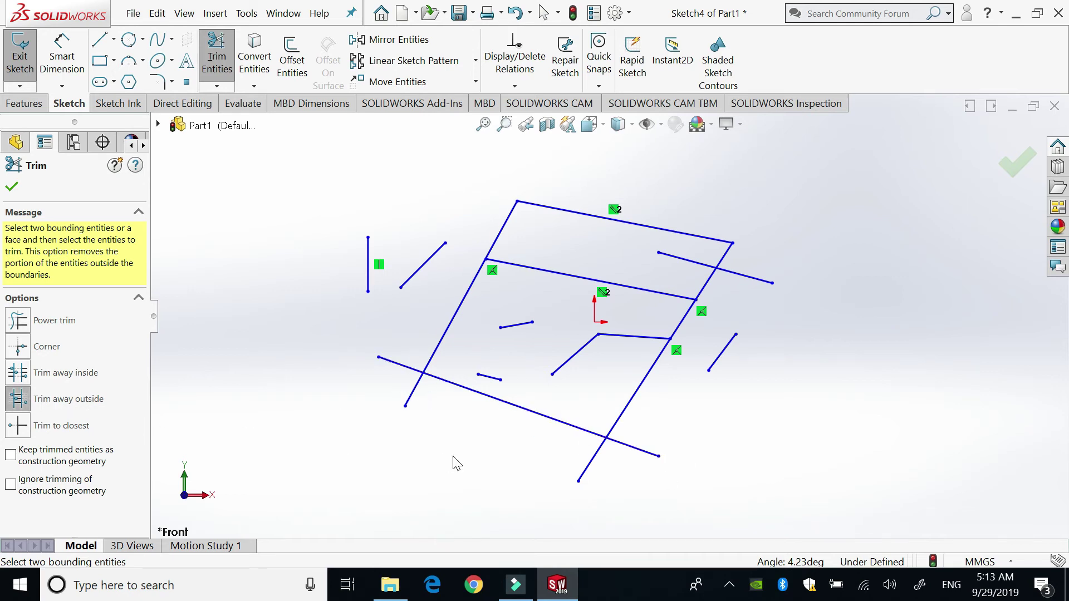
left_click(523, 414)
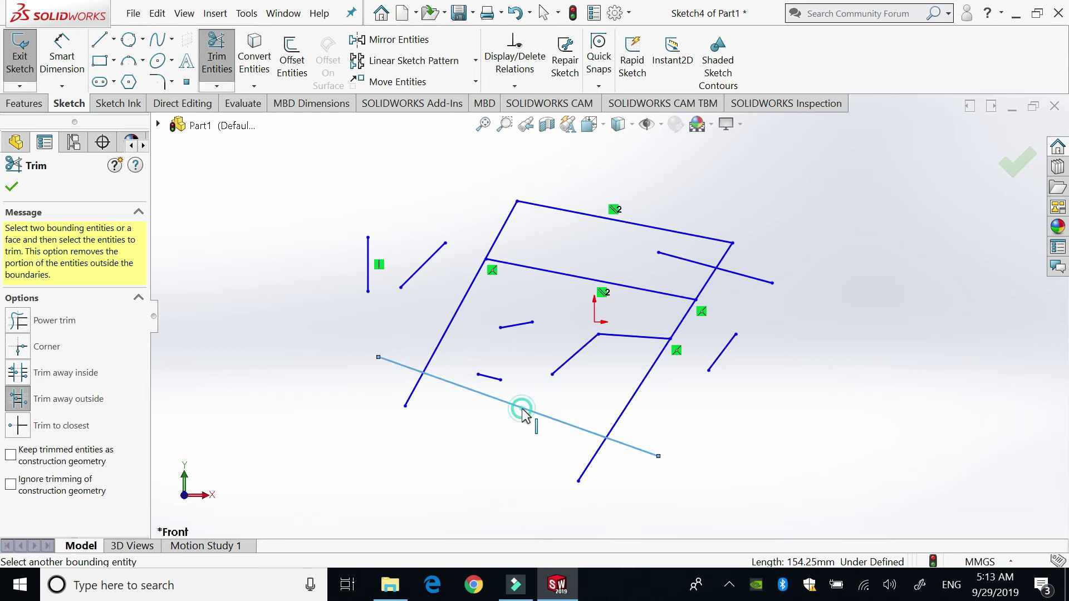
left_click(634, 394)
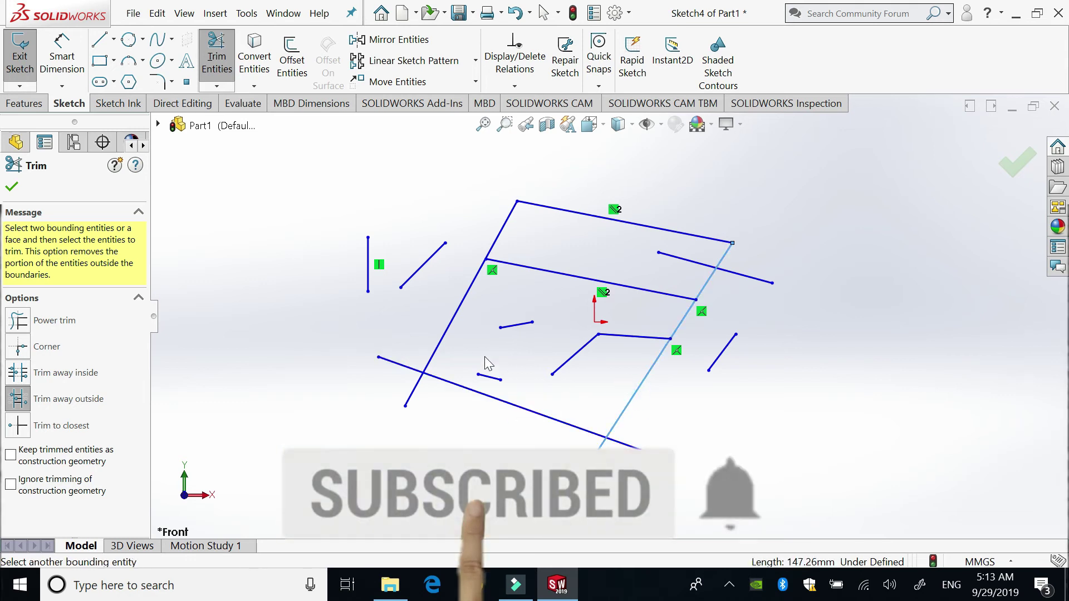
left_click(439, 343)
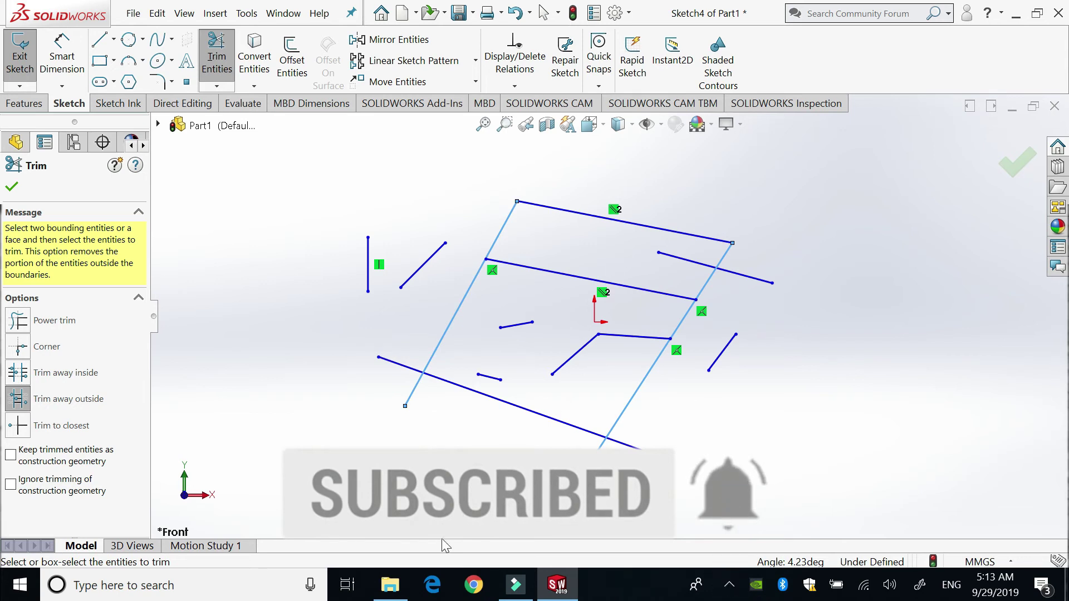
left_click(542, 419)
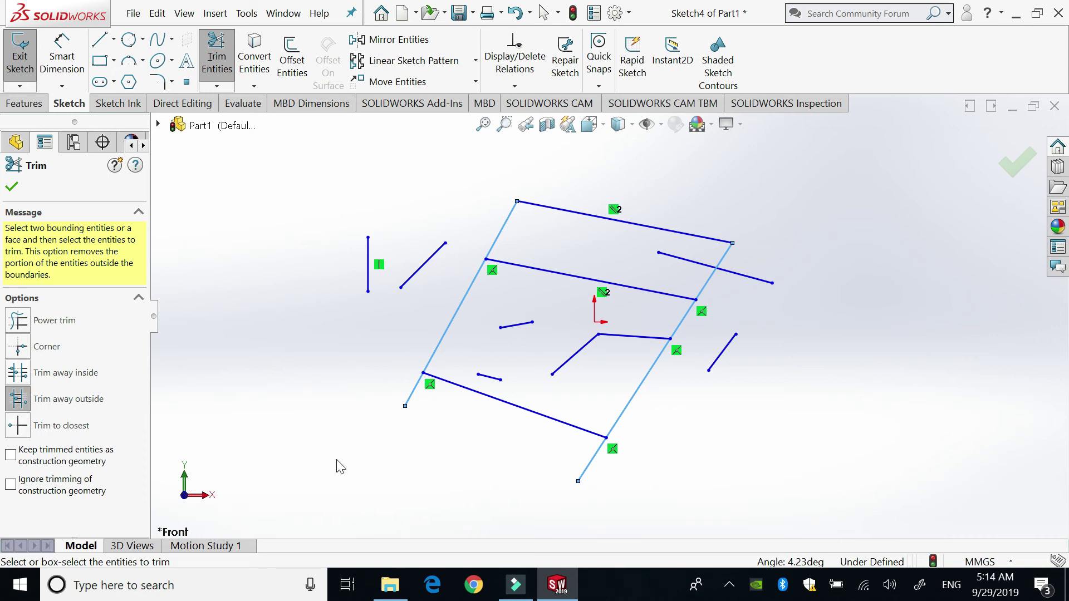
Using Trim to closest, remove the lower-left stub, lower slanted segments and right short line
left_click(15, 429)
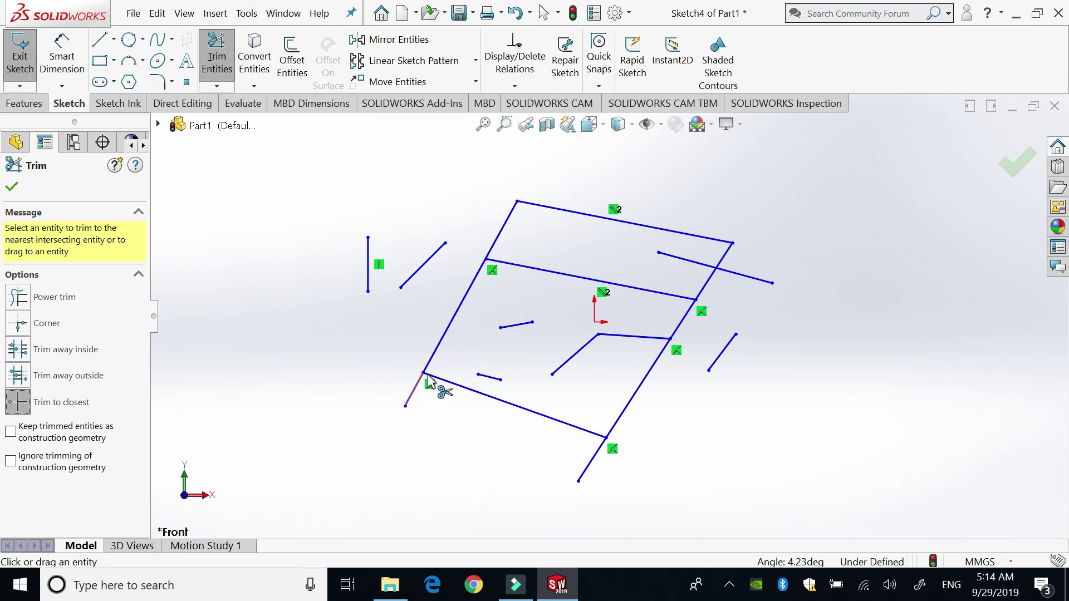
left_click(413, 393)
left_click(446, 339)
left_click(491, 378)
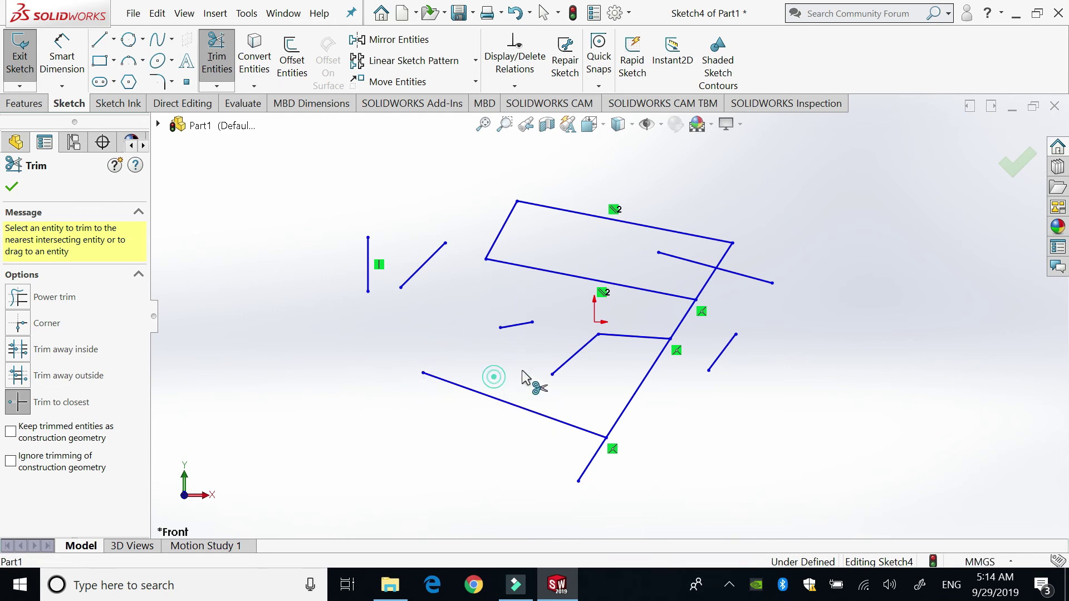
left_click(569, 363)
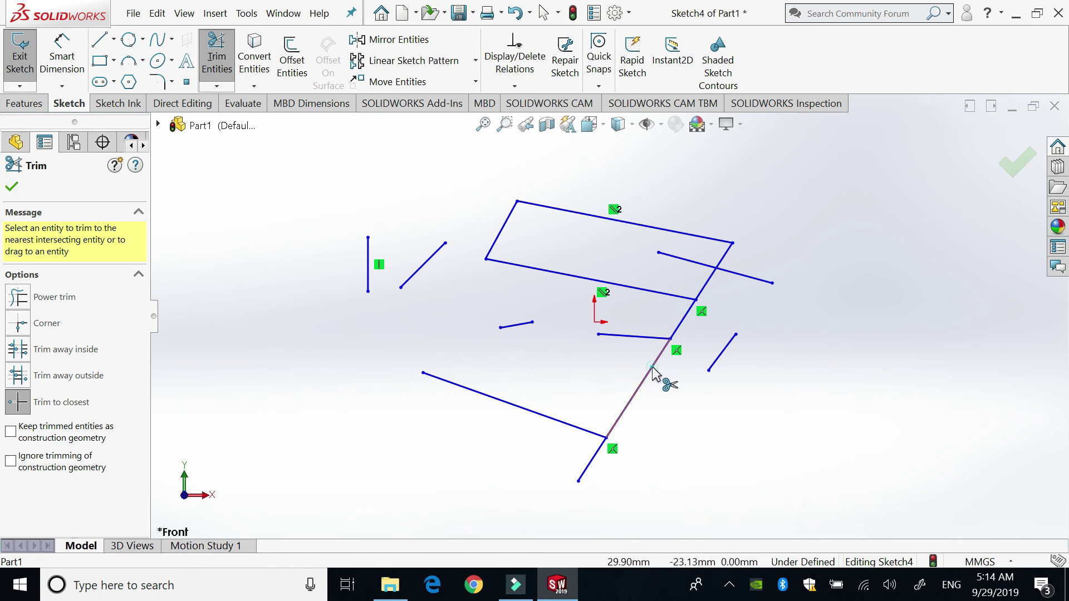
left_click(651, 372)
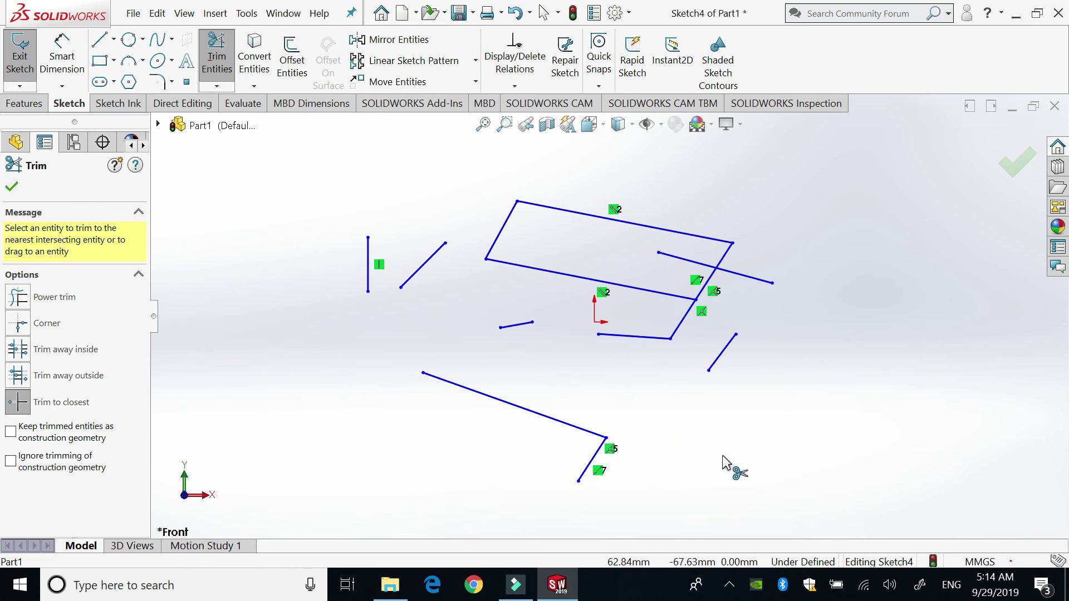
left_click(717, 358)
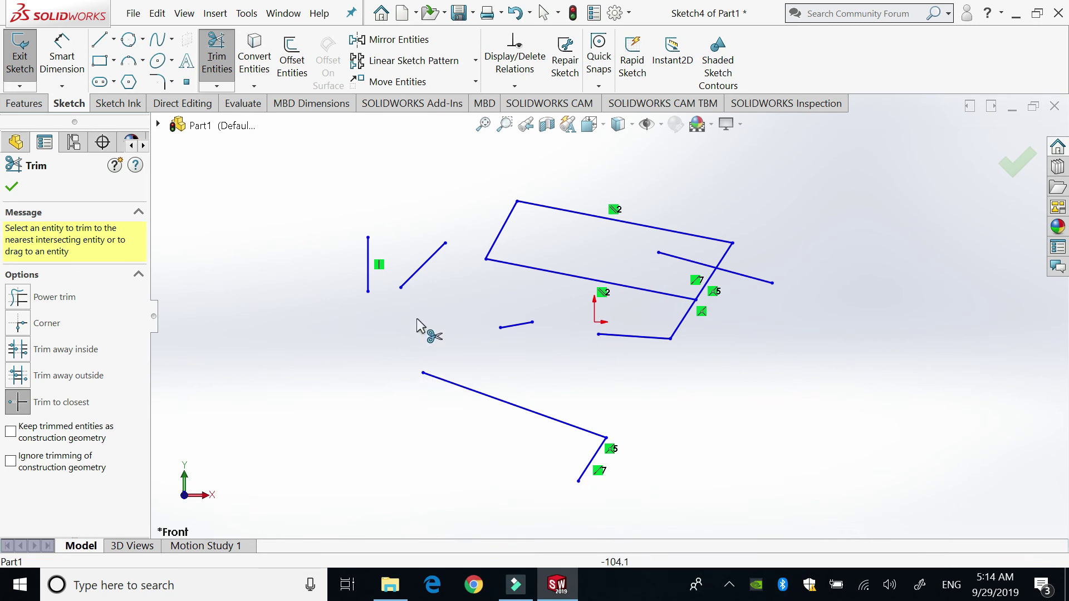
left_click(18, 298)
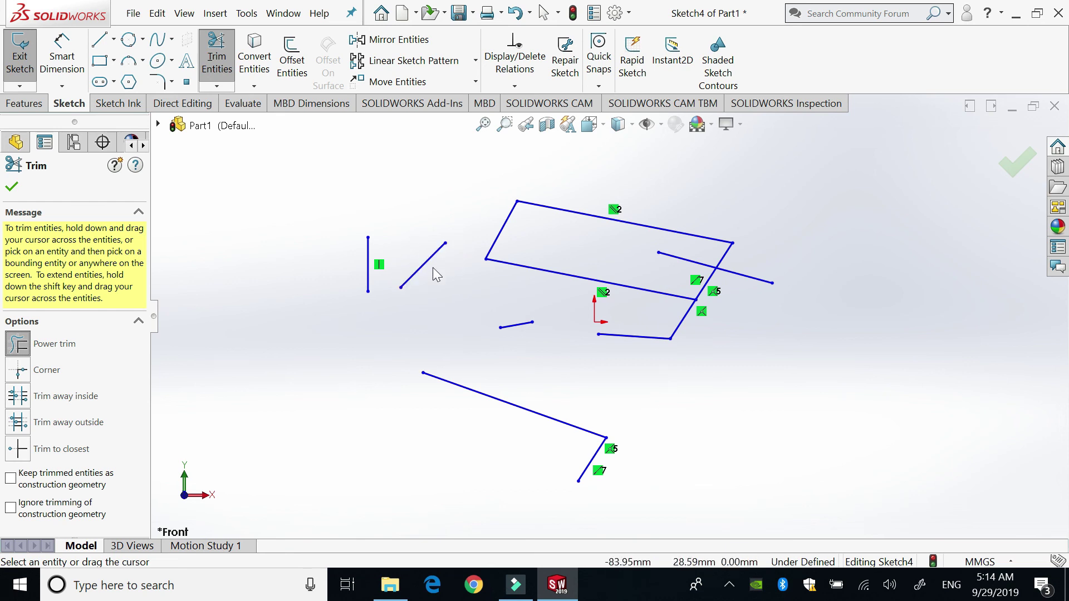
Sweep away the lower lines and join the upper-left diagonal and top edge at a clean corner
mouse_move(776, 310)
left_mouse_down()
mouse_move(634, 500)
mouse_move(561, 429)
left_mouse_up()
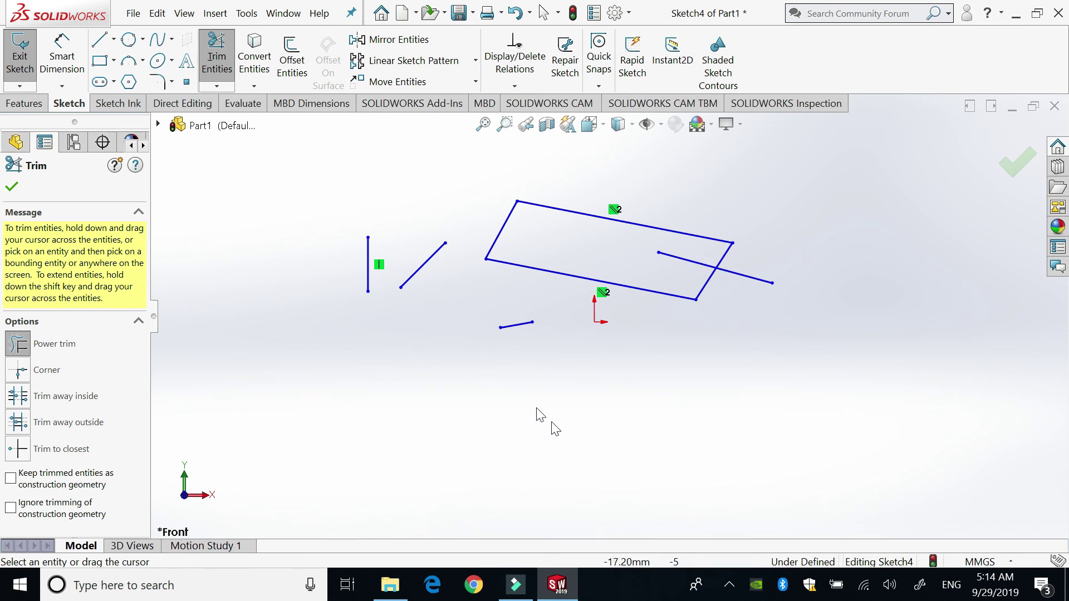
left_click(445, 244)
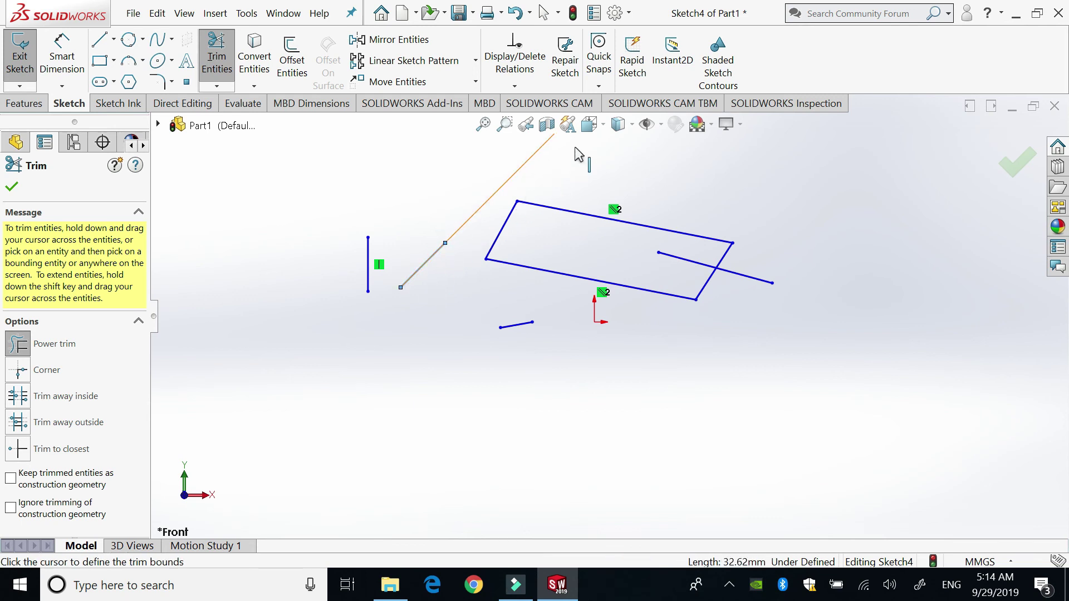
left_click(577, 155)
left_click(563, 212)
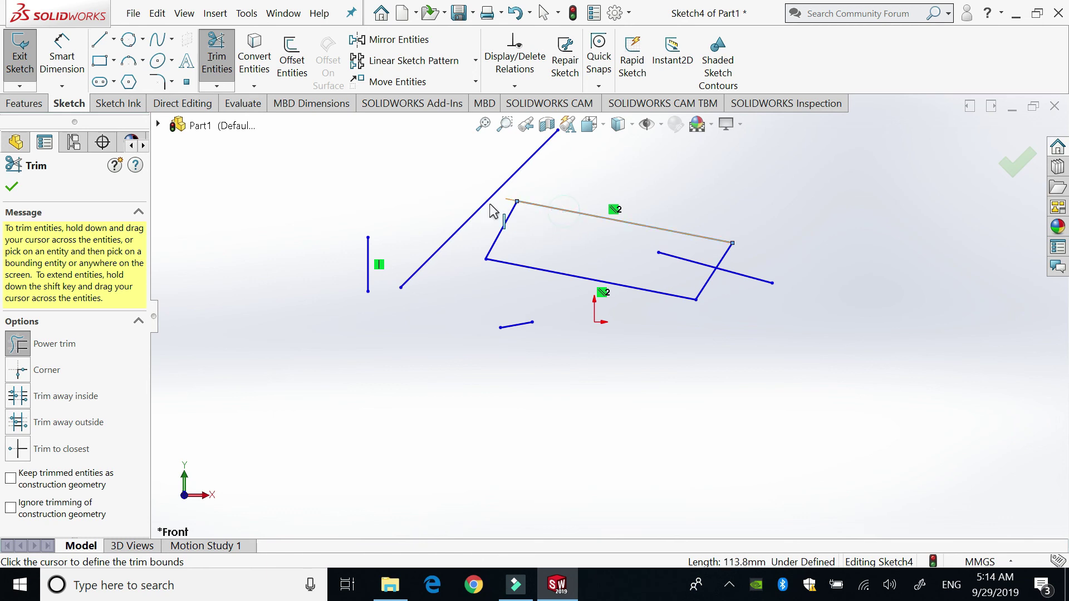
left_click(424, 182)
mouse_move(458, 161)
left_mouse_down()
mouse_move(439, 192)
mouse_move(581, 212)
left_mouse_up()
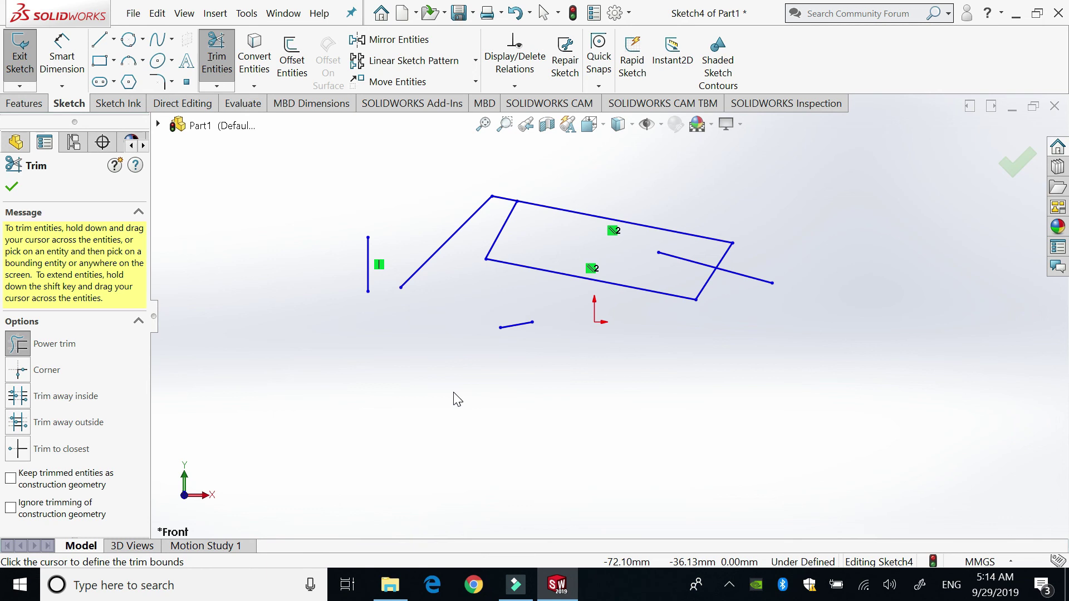
Sweep-extend the short lower line toward the bottom edge
left_click_drag(417, 403, 543, 314, "shift")
key("Escape")
left_click(217, 85)
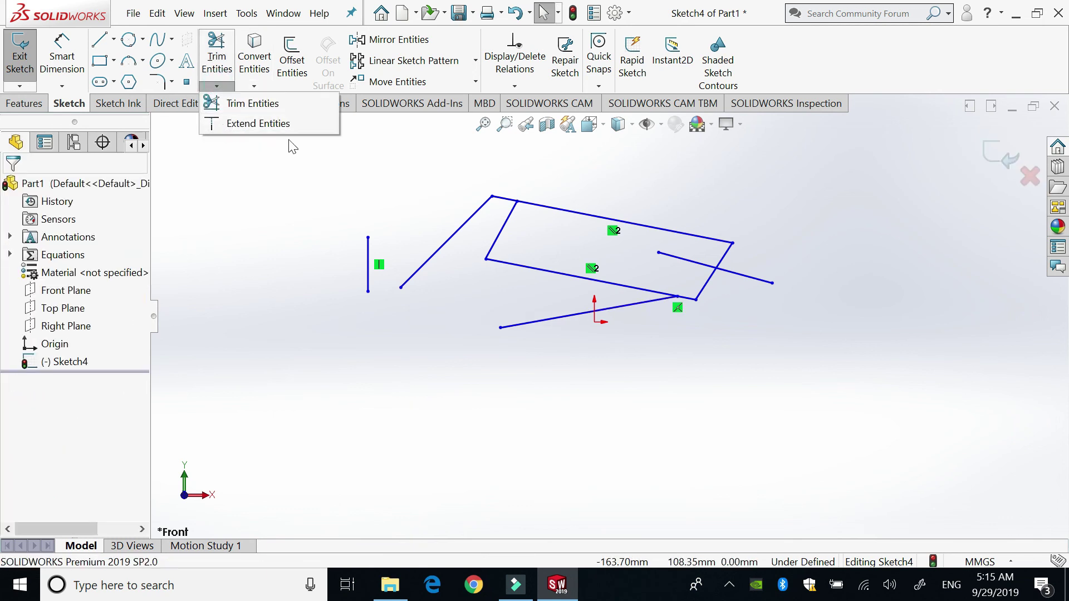
Using Extend Entities, lengthen the right-hand line to the parallelogram's slanted left edge
left_click(251, 127)
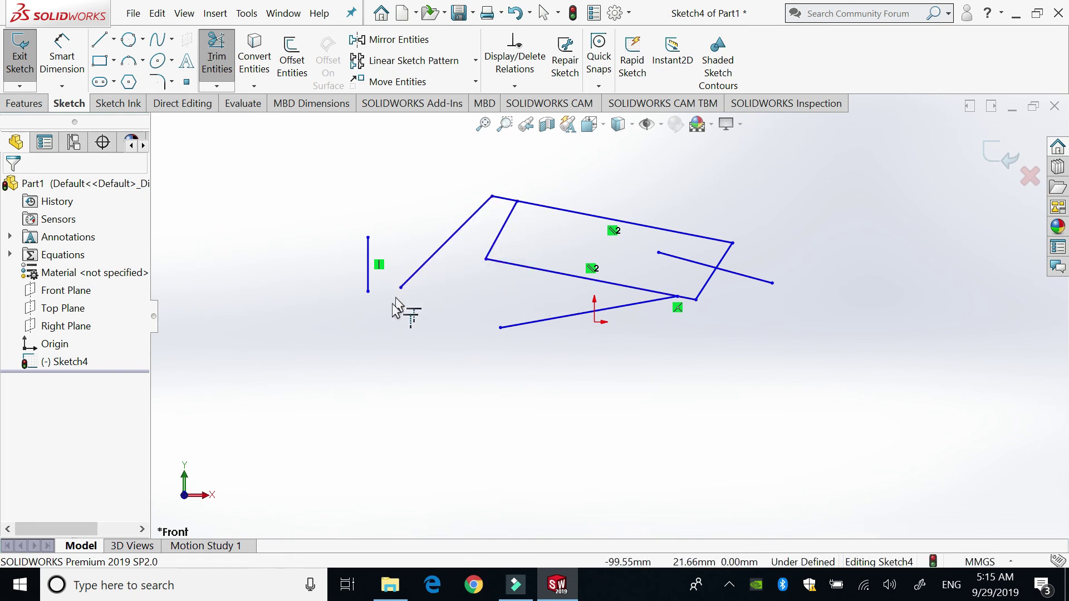
left_click(419, 272)
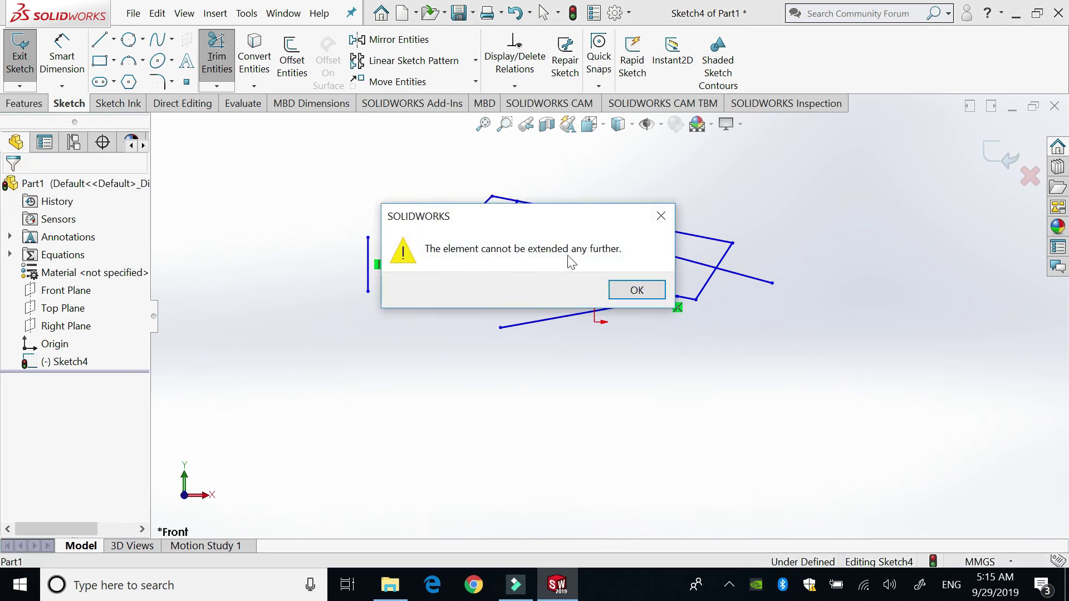
left_click(661, 216)
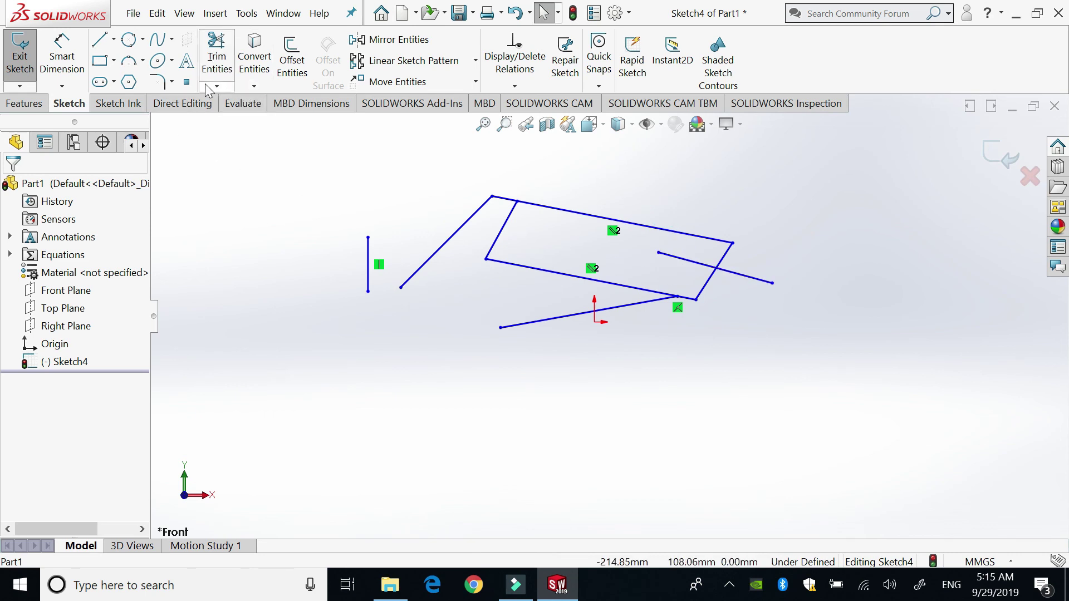
left_click(211, 87)
left_click(234, 123)
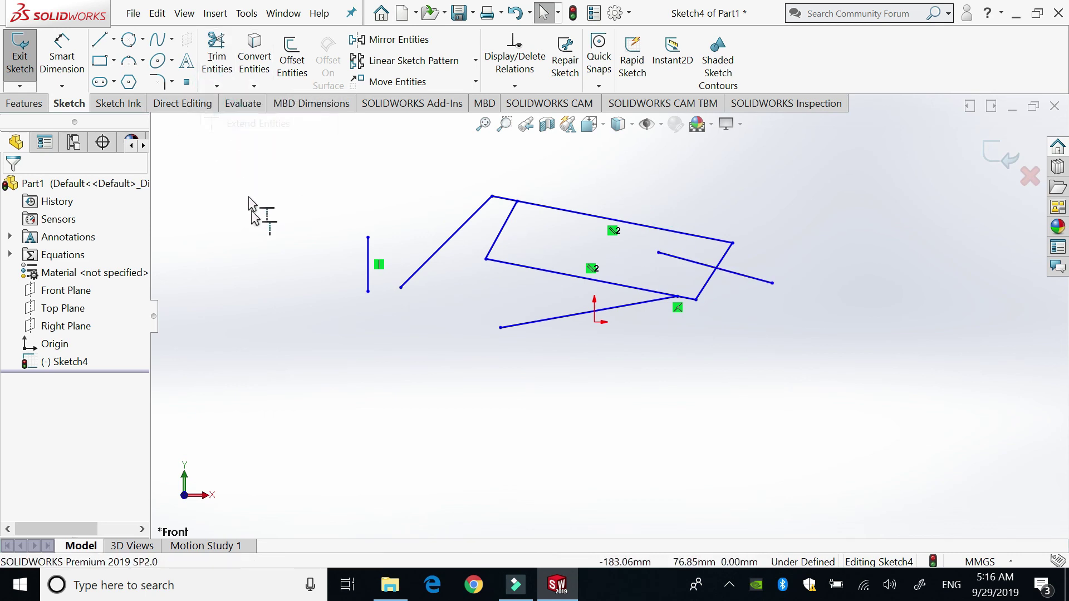
left_click(680, 264)
key("Escape")
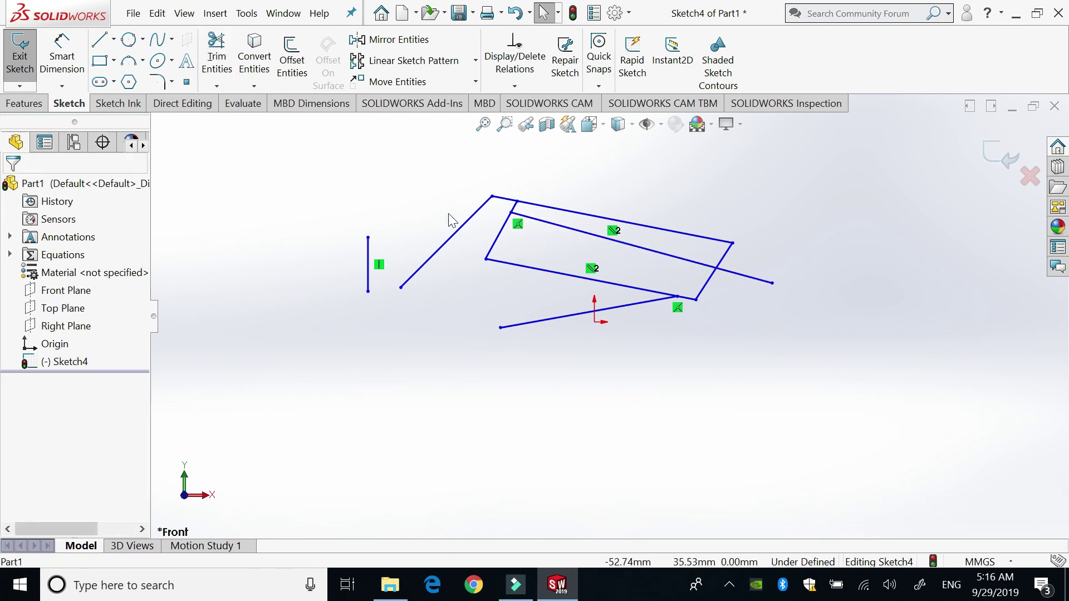